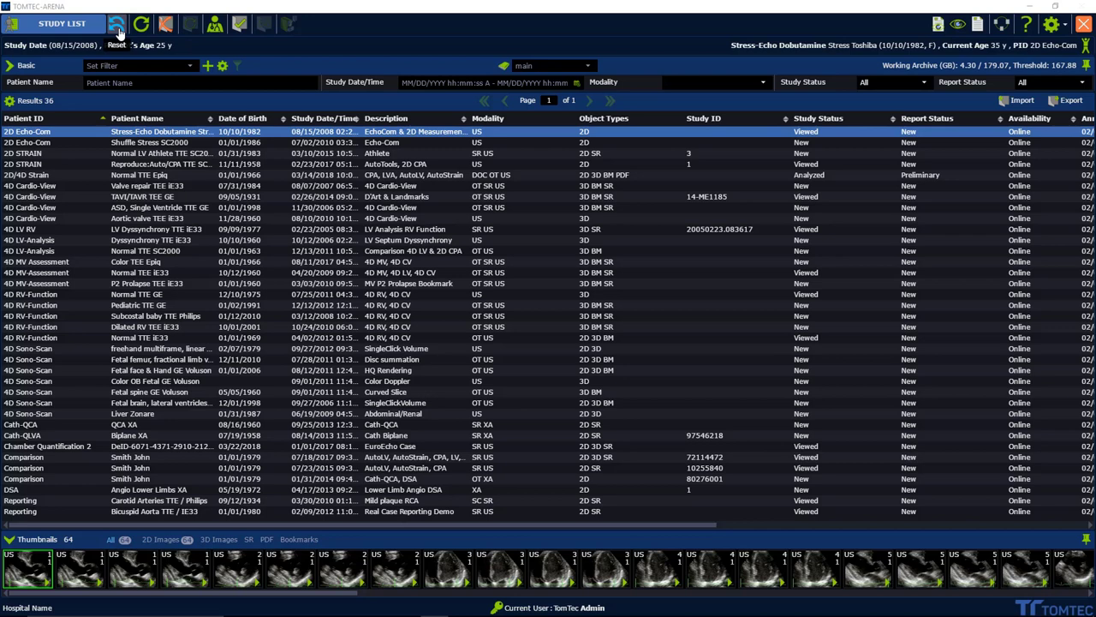
# - Reset and refresh the study list, then start and cancel deleting the Valve repair TEE iE33 study
pyautogui.click(118, 32)
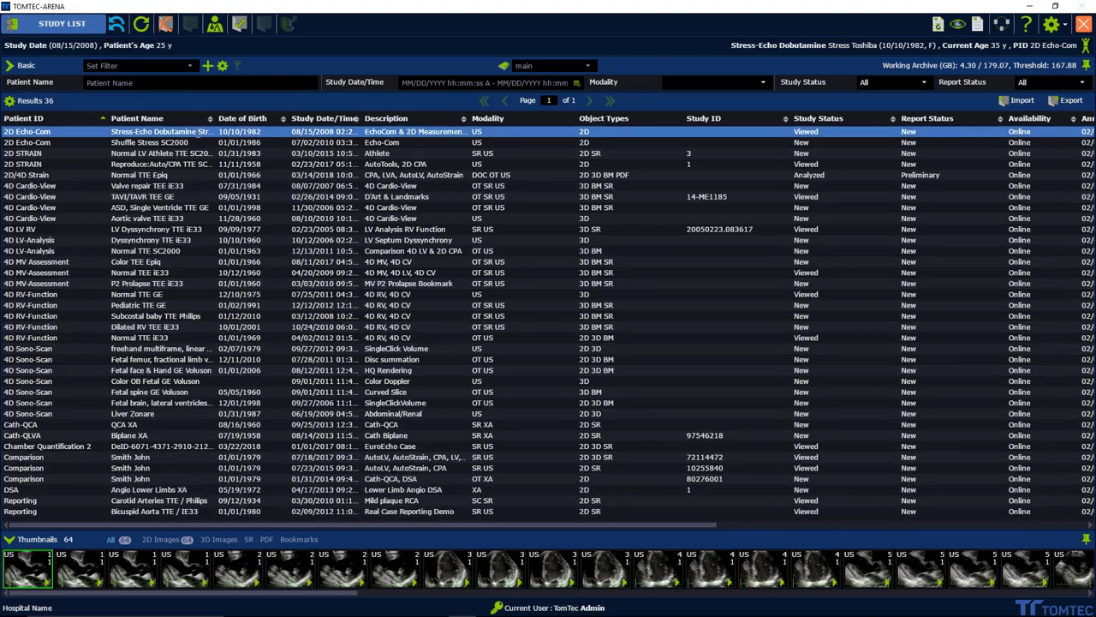
pyautogui.click(144, 34)
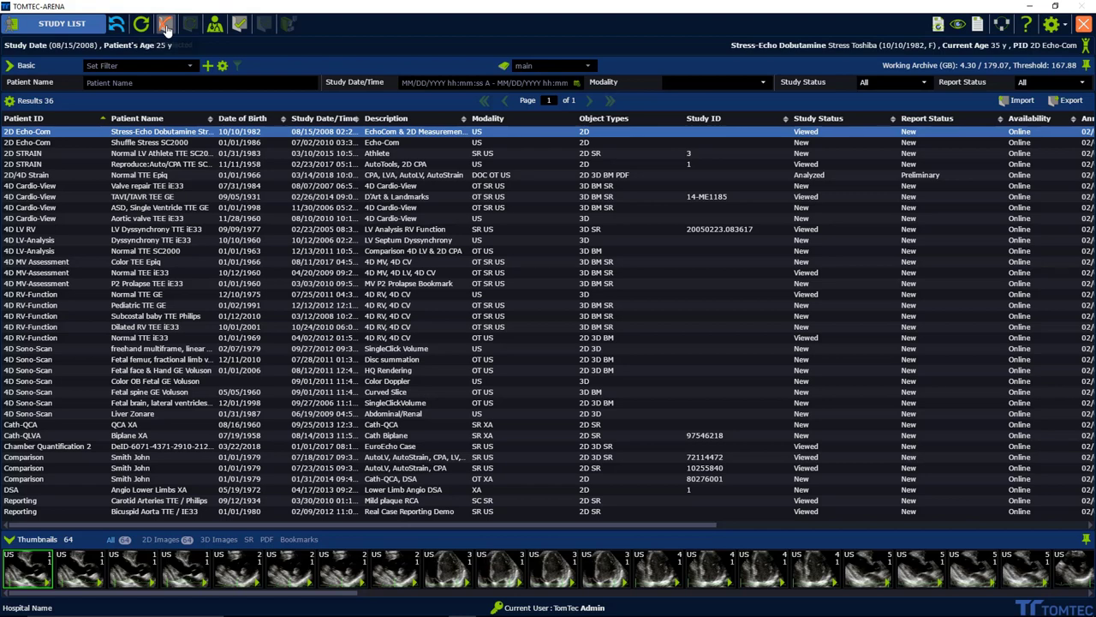
pyautogui.click(178, 185)
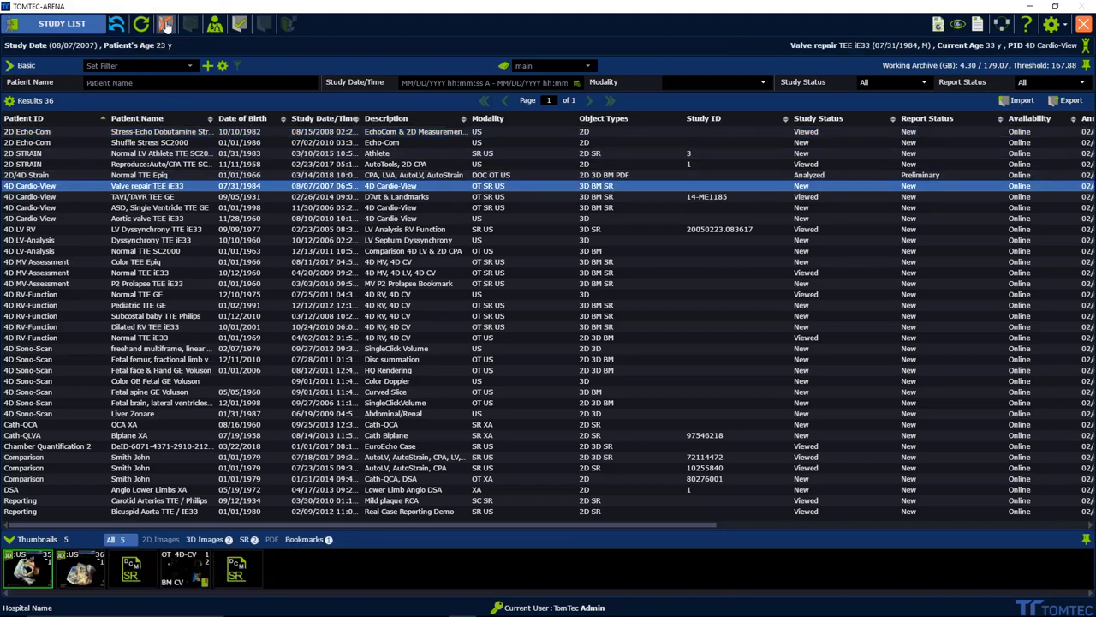
pyautogui.click(166, 24)
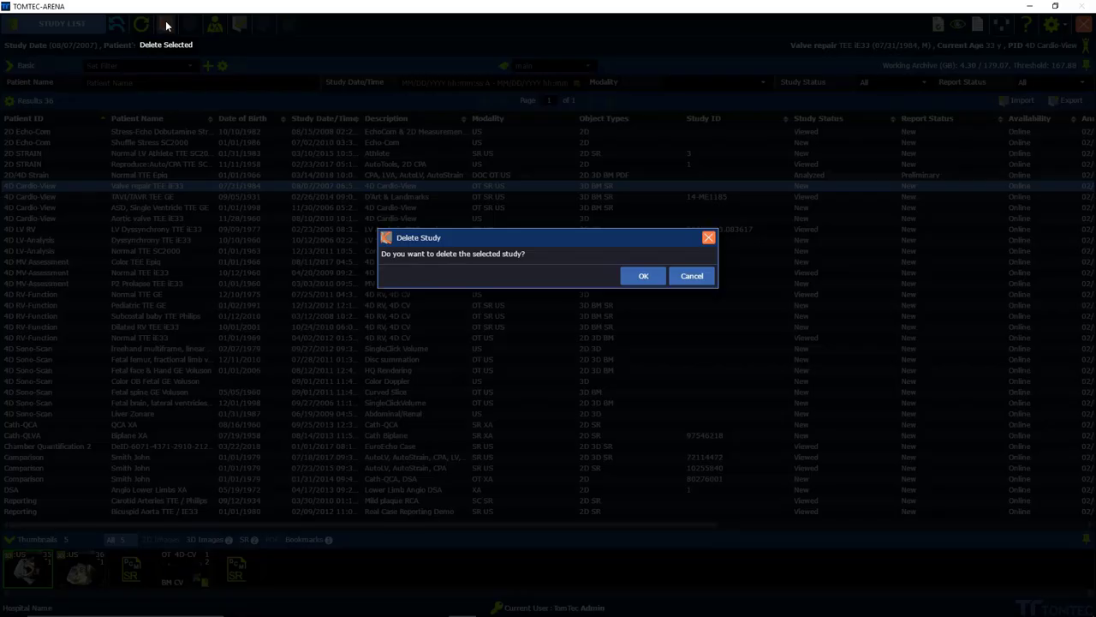
pyautogui.click(692, 274)
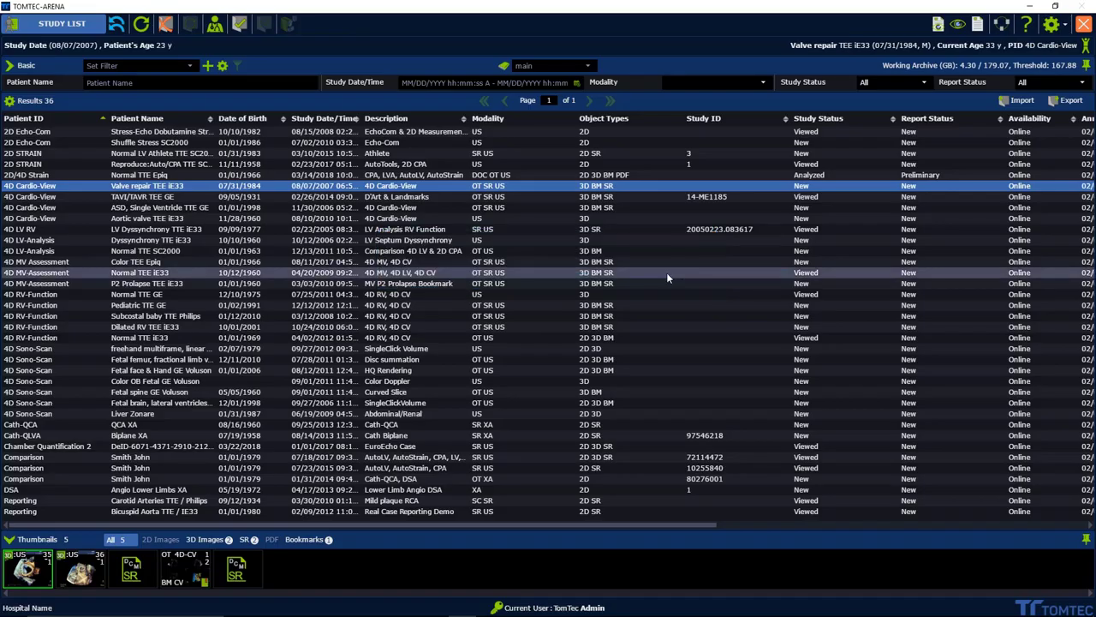
# - Extend the selection over the TAVI/TAVR and Aortic valve studies, then select only Stress-Echo Dobutamine
pyautogui.keyDown('ctrl'); pyautogui.click(68, 197); pyautogui.keyUp('ctrl')
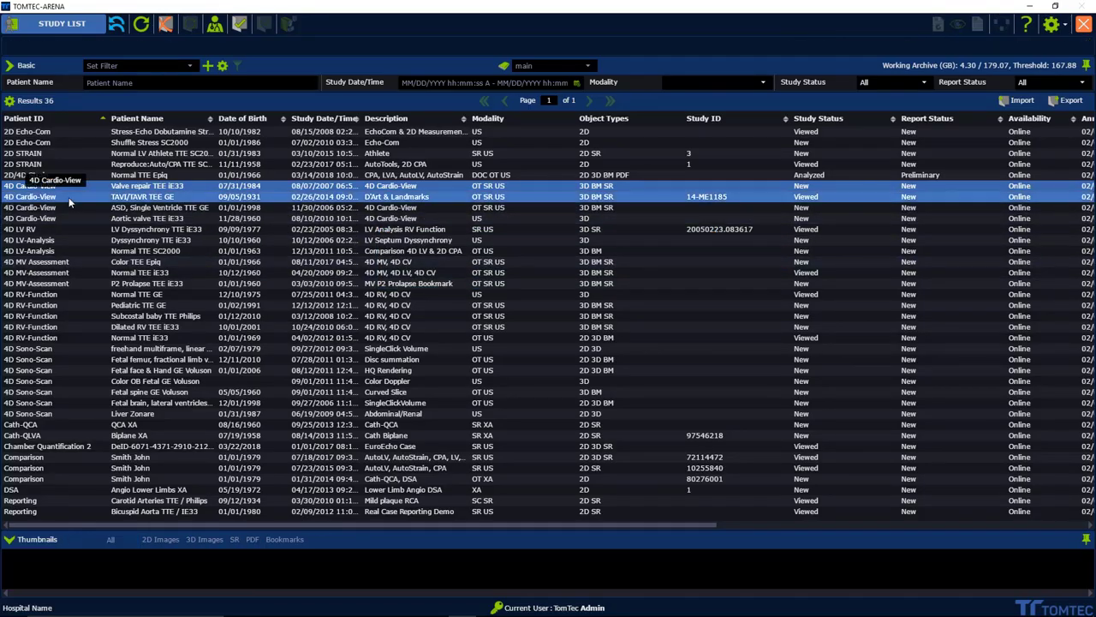
pyautogui.keyDown('ctrl'); pyautogui.click(68, 208); pyautogui.keyUp('ctrl')
pyautogui.keyDown('ctrl'); pyautogui.click(69, 218); pyautogui.keyUp('ctrl')
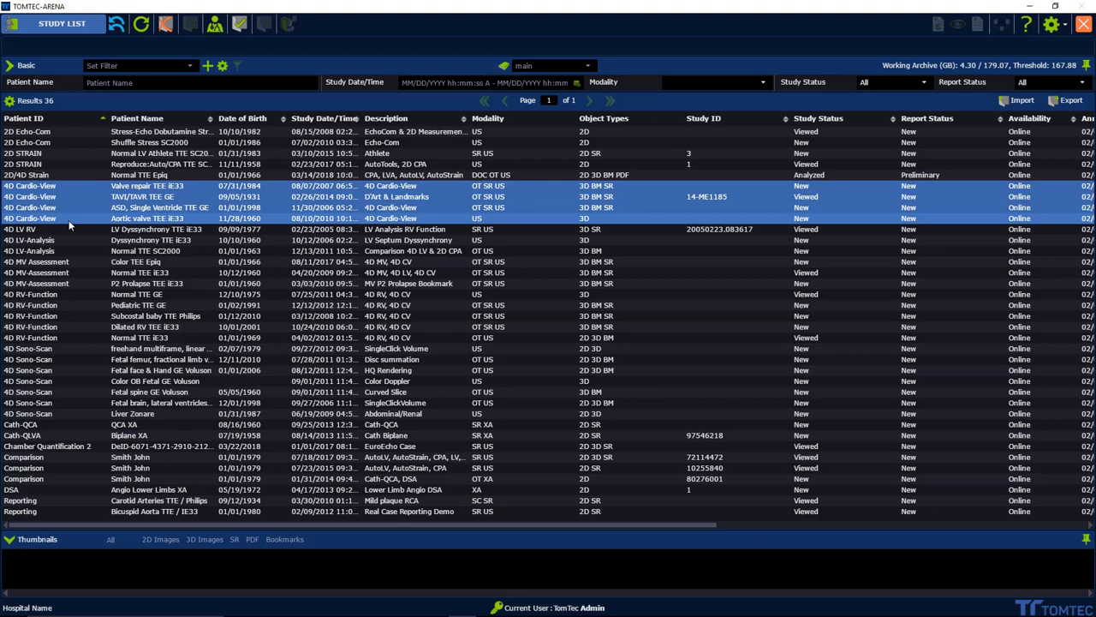
pyautogui.click(129, 131)
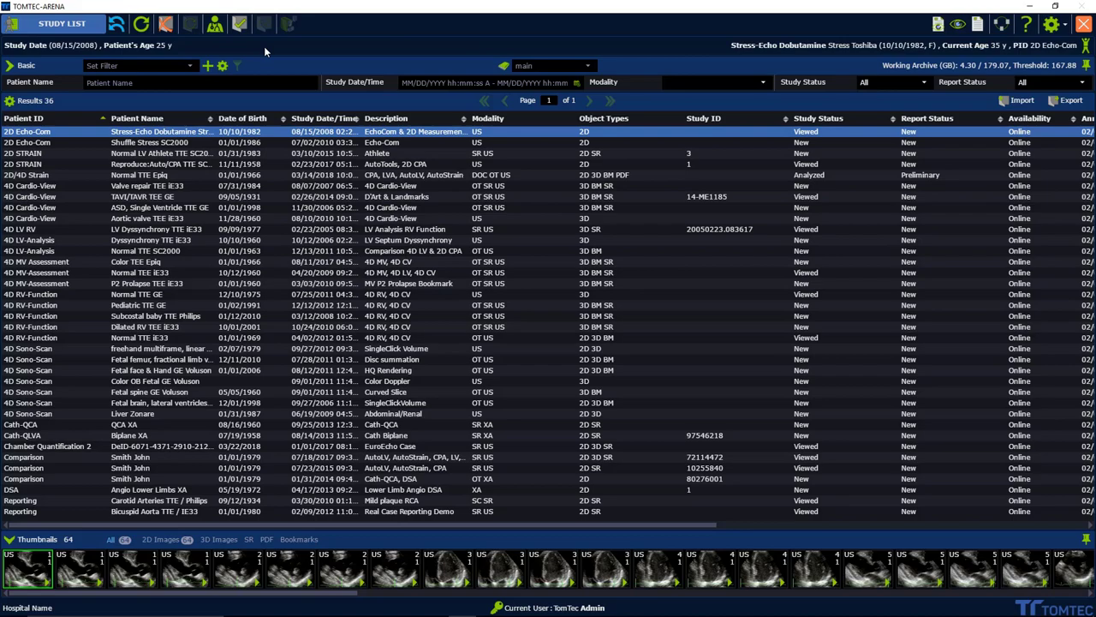
# - Assign the Stress-Echo Dobutamine study to the current user, Admin TomTec
pyautogui.click(214, 34)
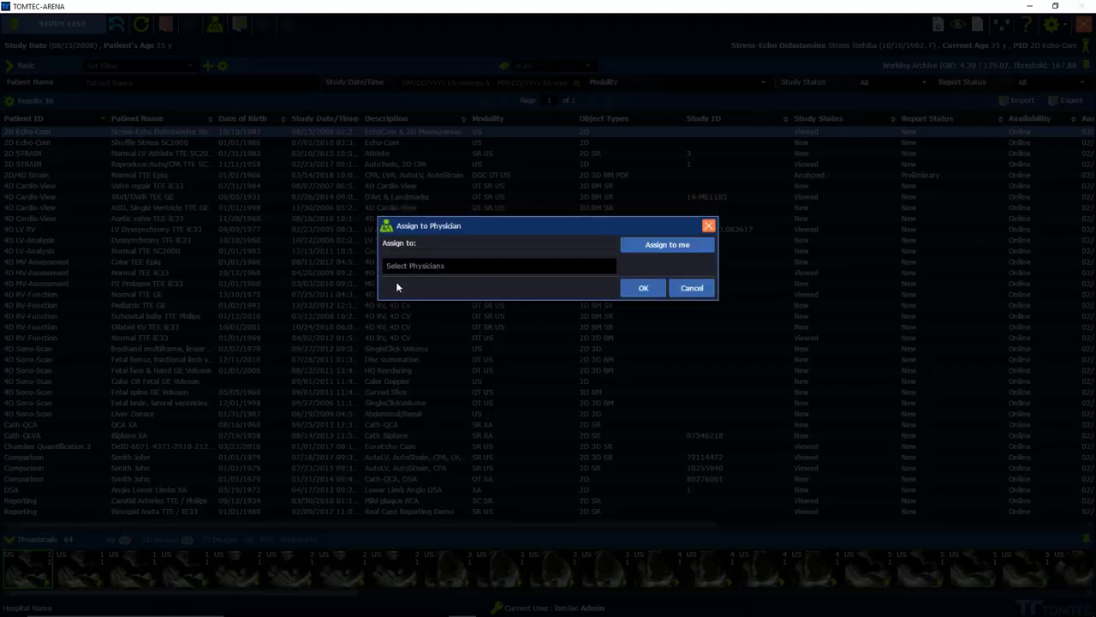
pyautogui.click(689, 247)
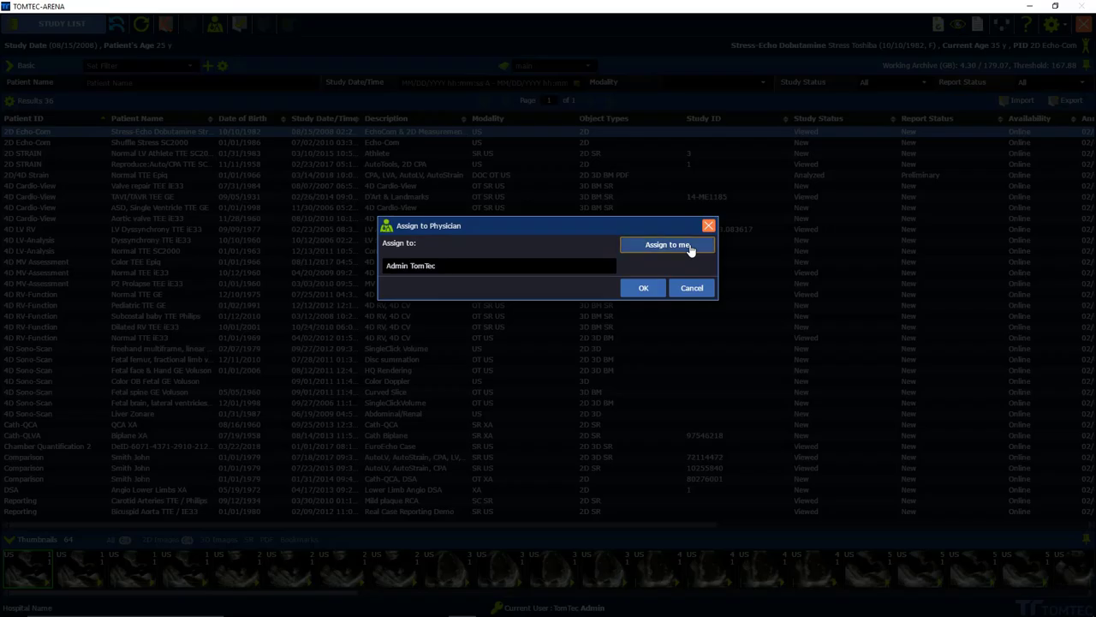
pyautogui.click(653, 289)
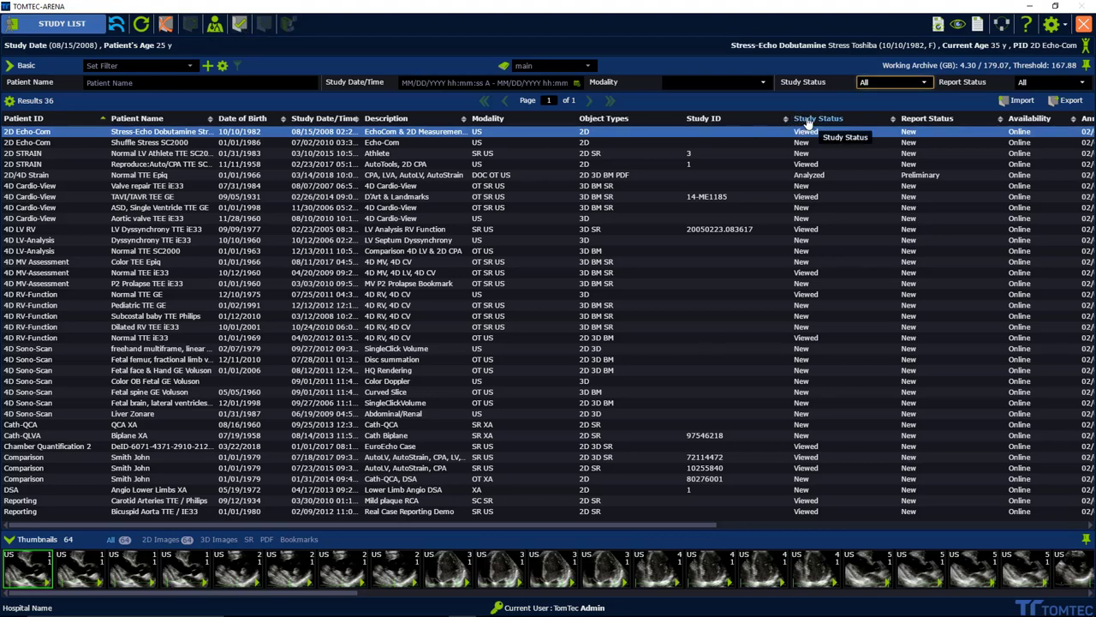
# - Select the TAVI/TAVR TEE GE study and set its status to Analyzed
pyautogui.click(805, 208)
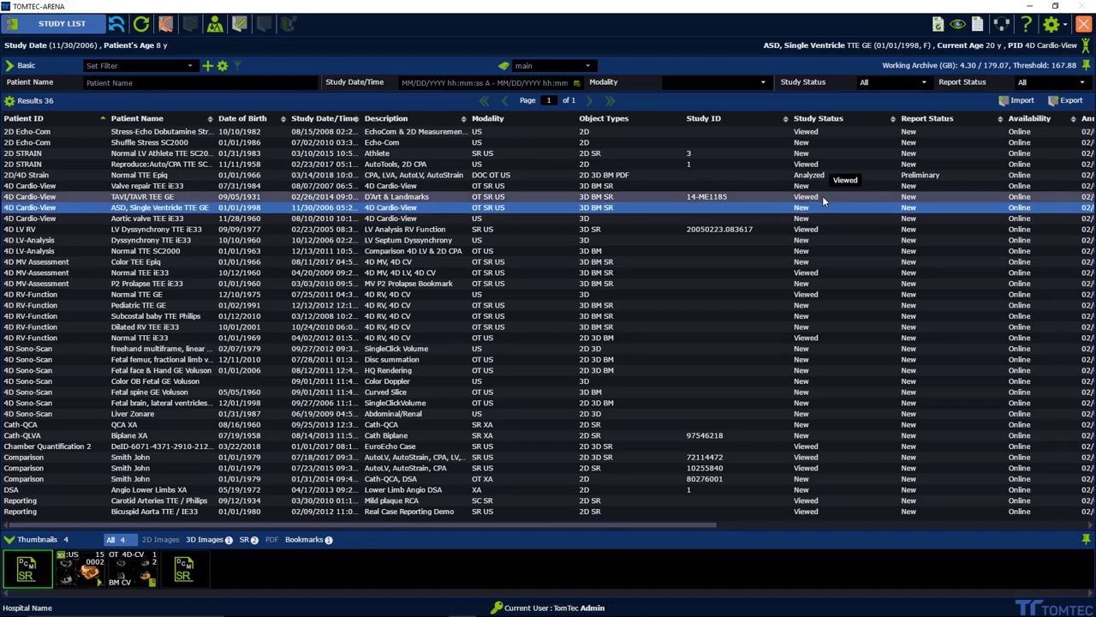
pyautogui.click(820, 198)
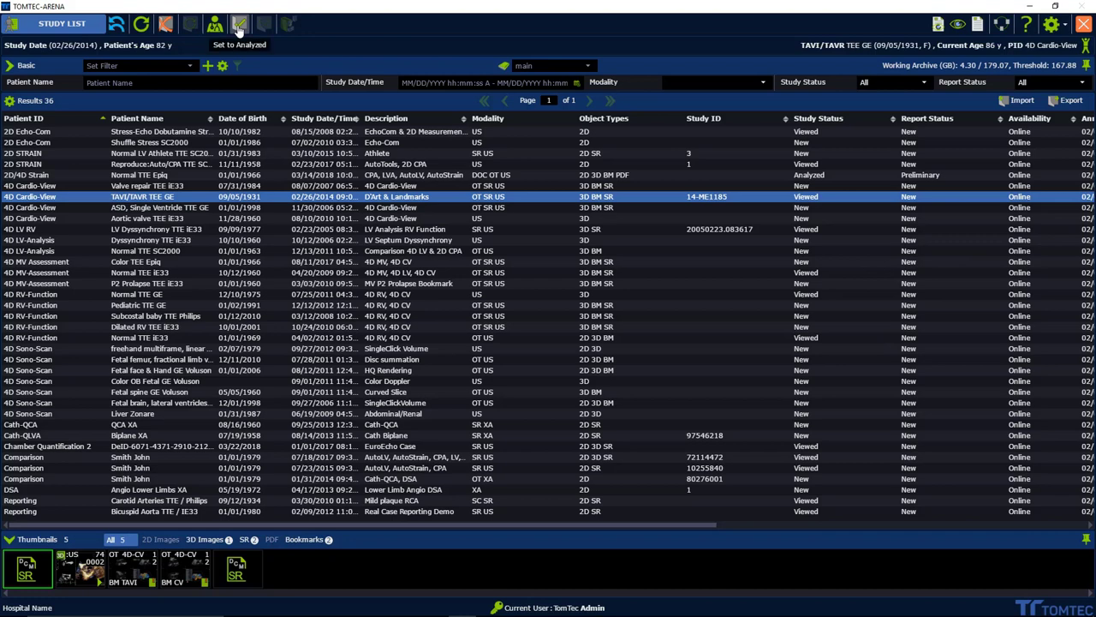
pyautogui.click(239, 28)
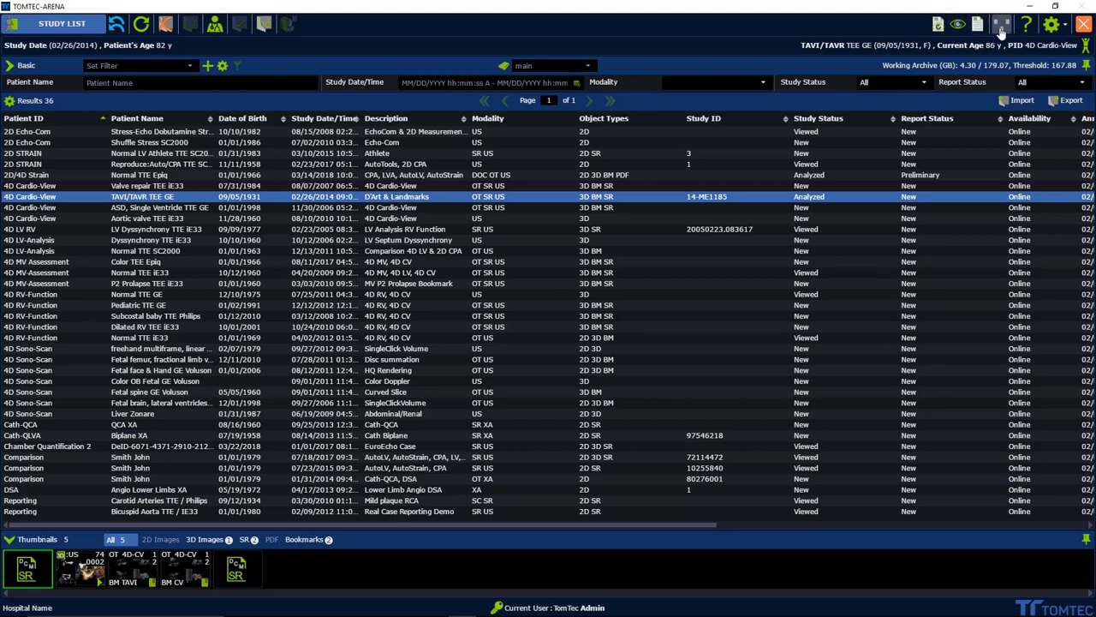
pyautogui.click(1001, 27)
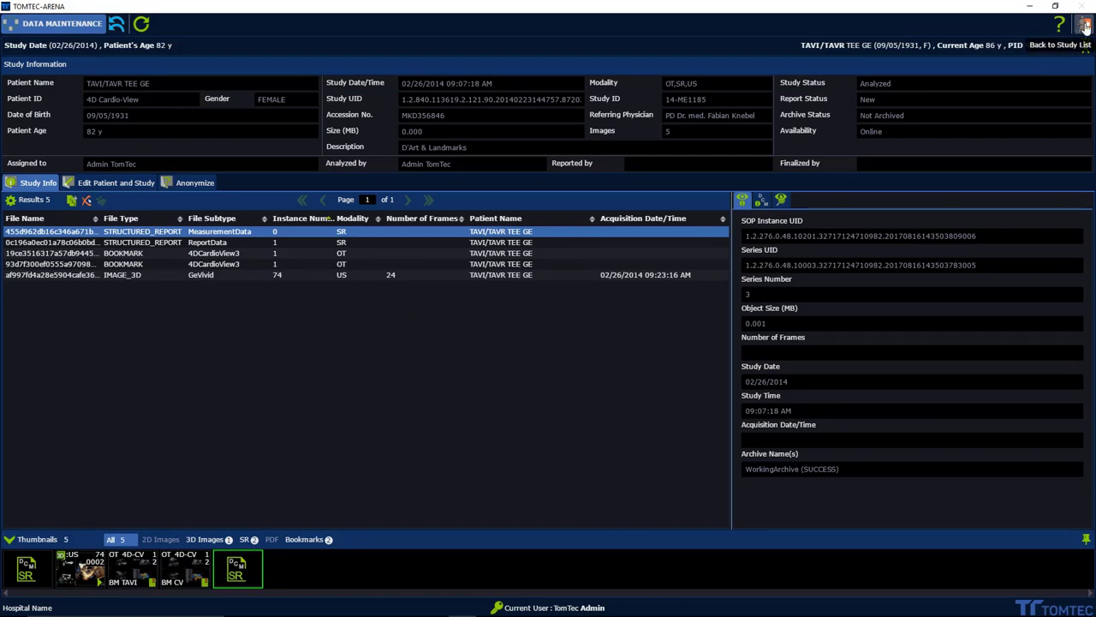
pyautogui.click(1085, 26)
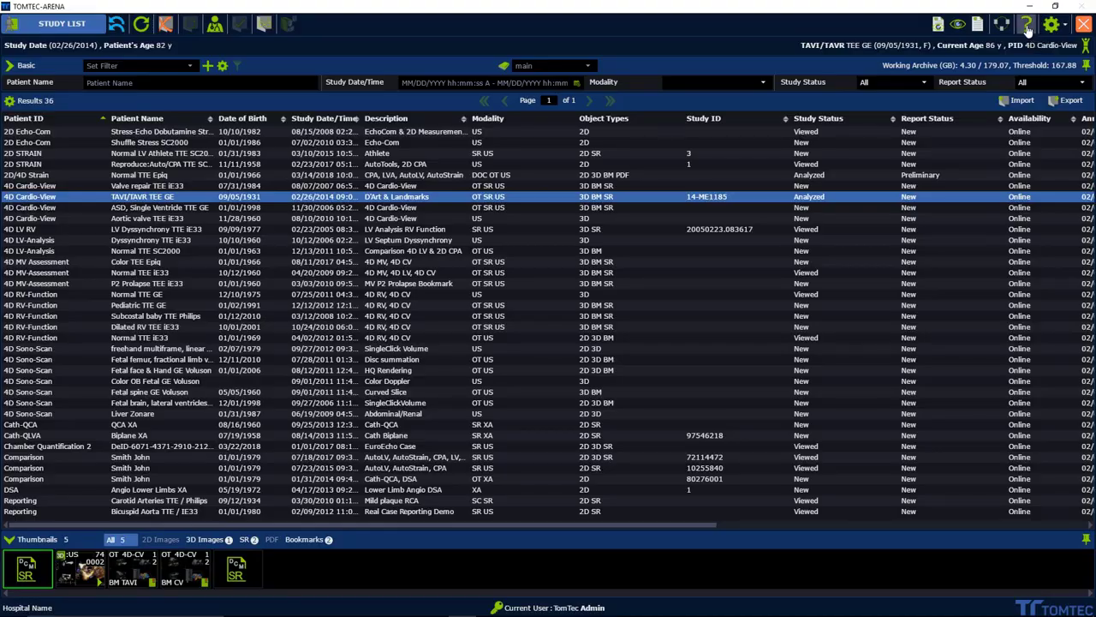
pyautogui.click(1027, 29)
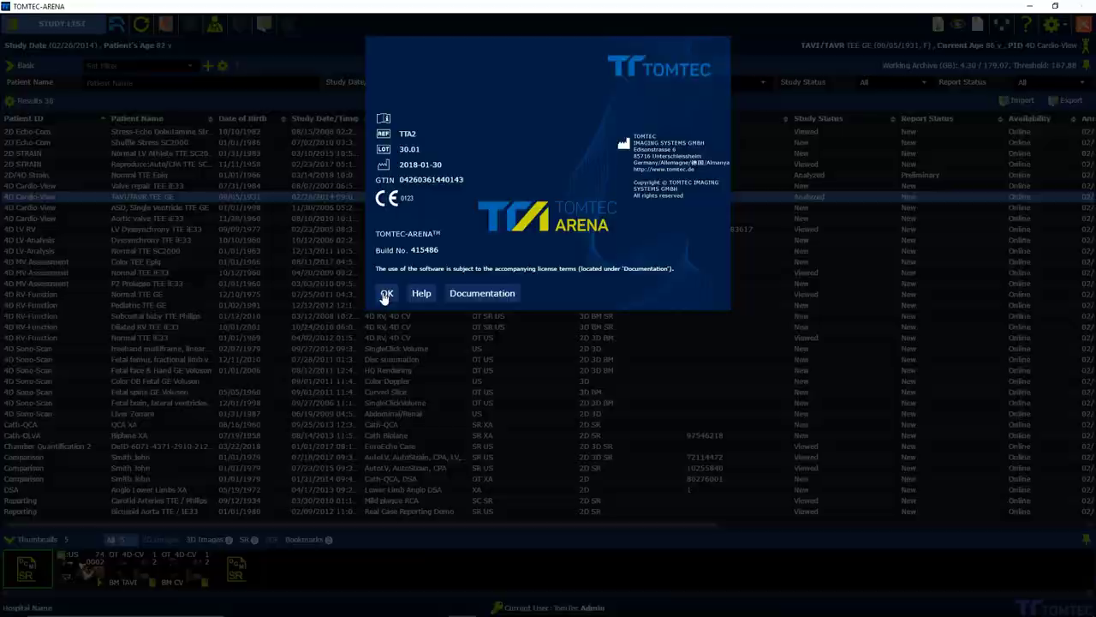
pyautogui.click(386, 295)
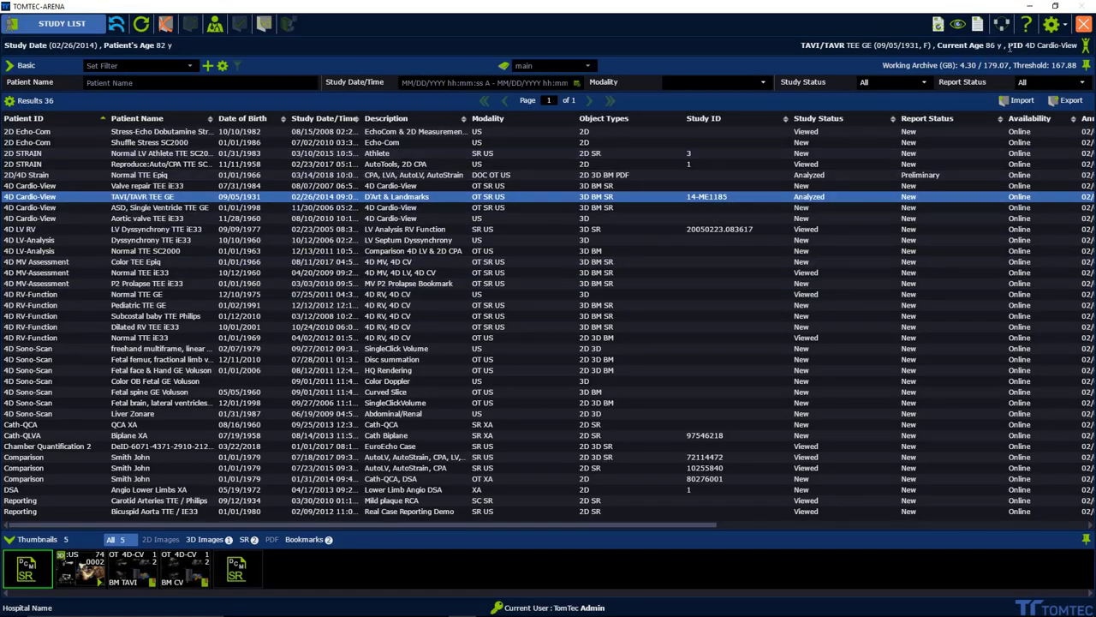
pyautogui.click(1065, 28)
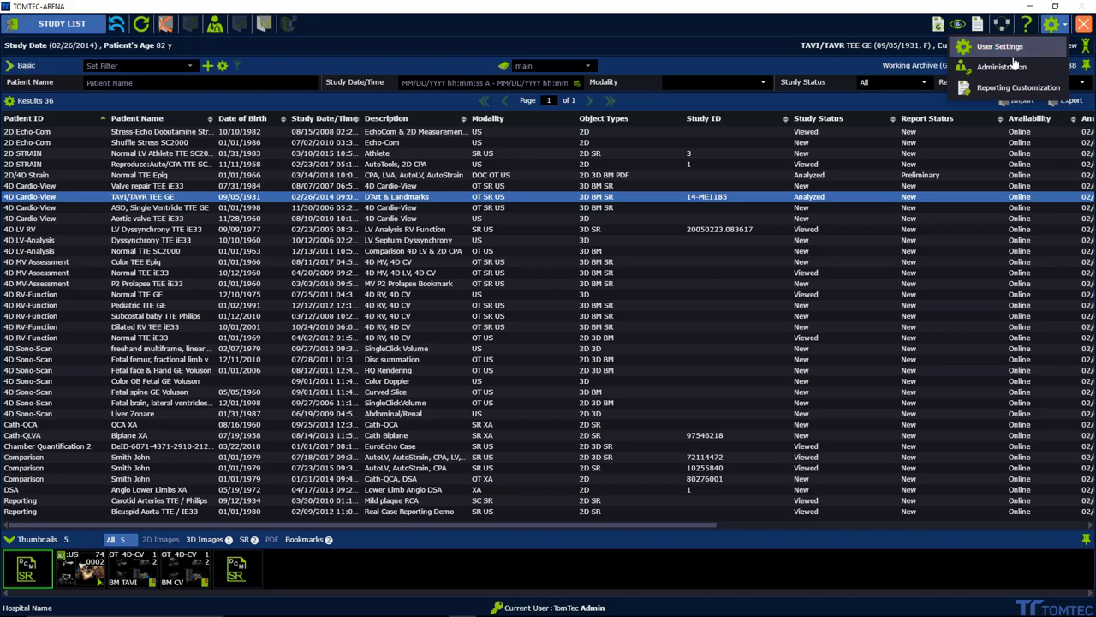
pyautogui.click(1066, 29)
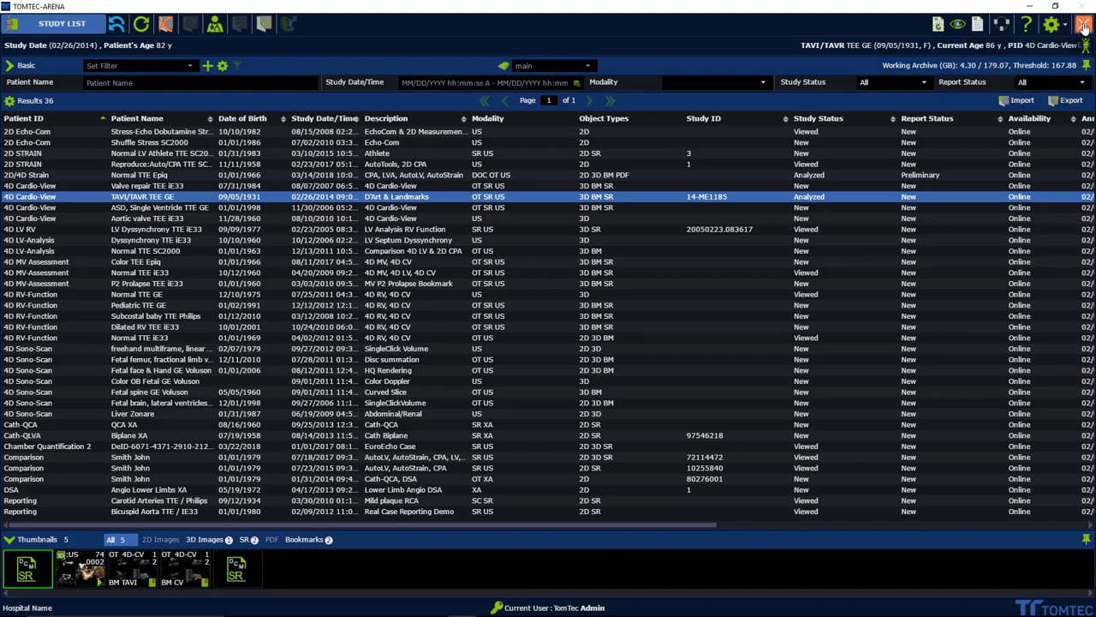
pyautogui.click(1084, 27)
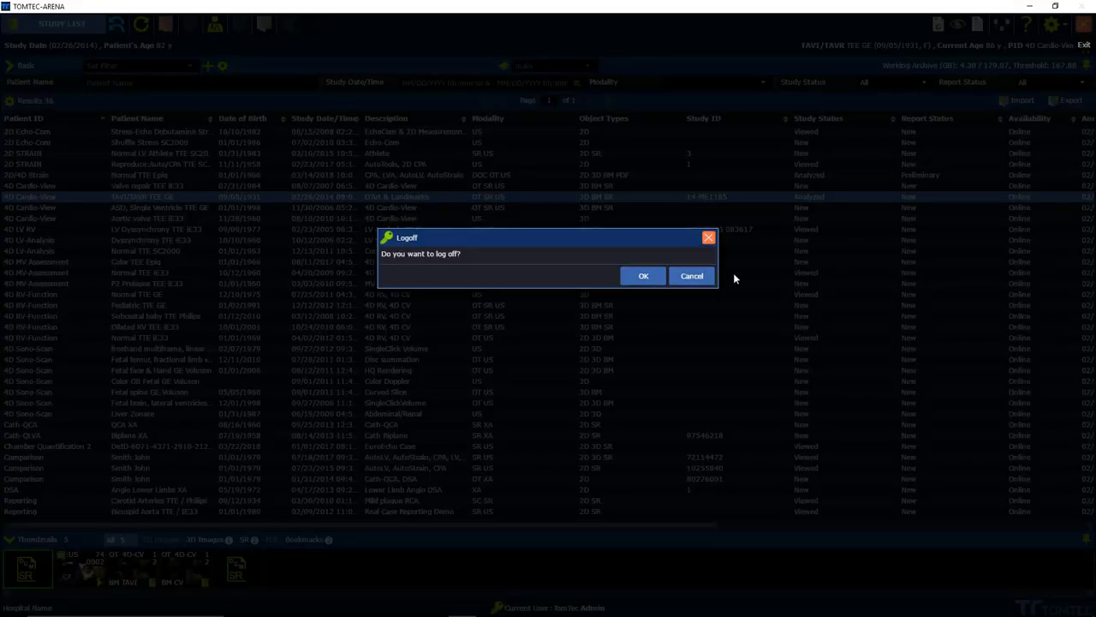
pyautogui.click(693, 275)
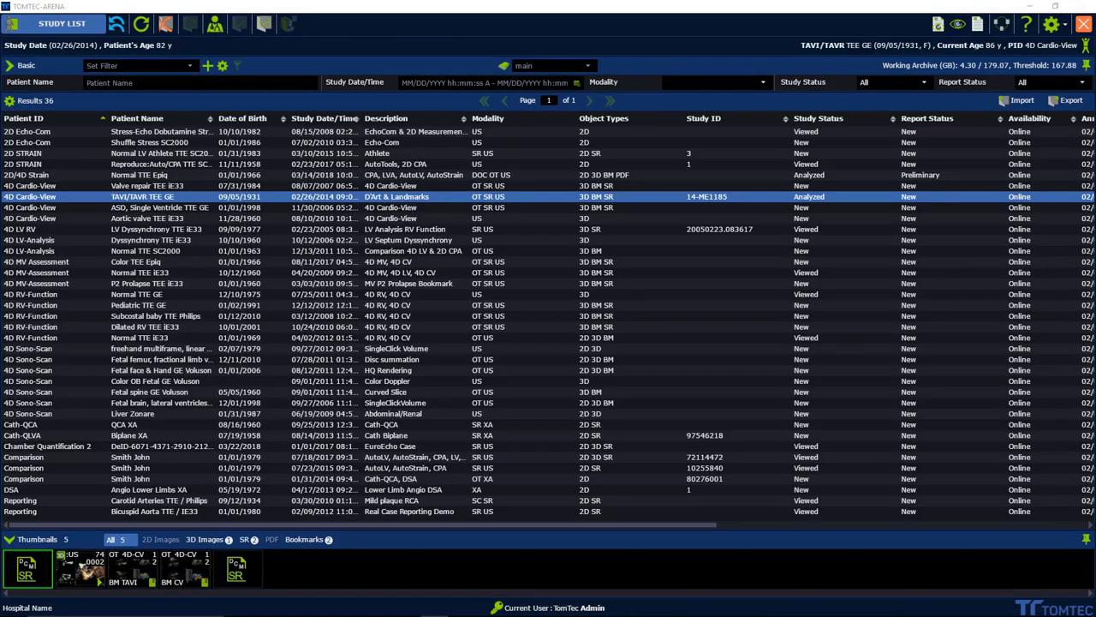
# - Select the Aortic valve TEE iE33 study and open its right-click context menu
pyautogui.click(280, 217)
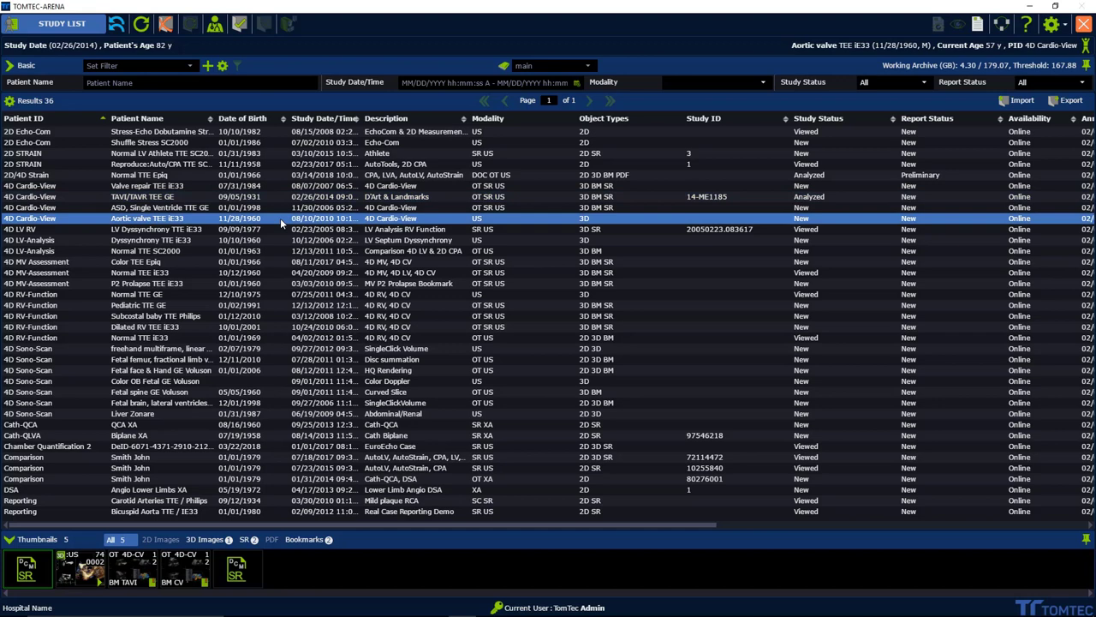
pyautogui.rightClick(281, 218)
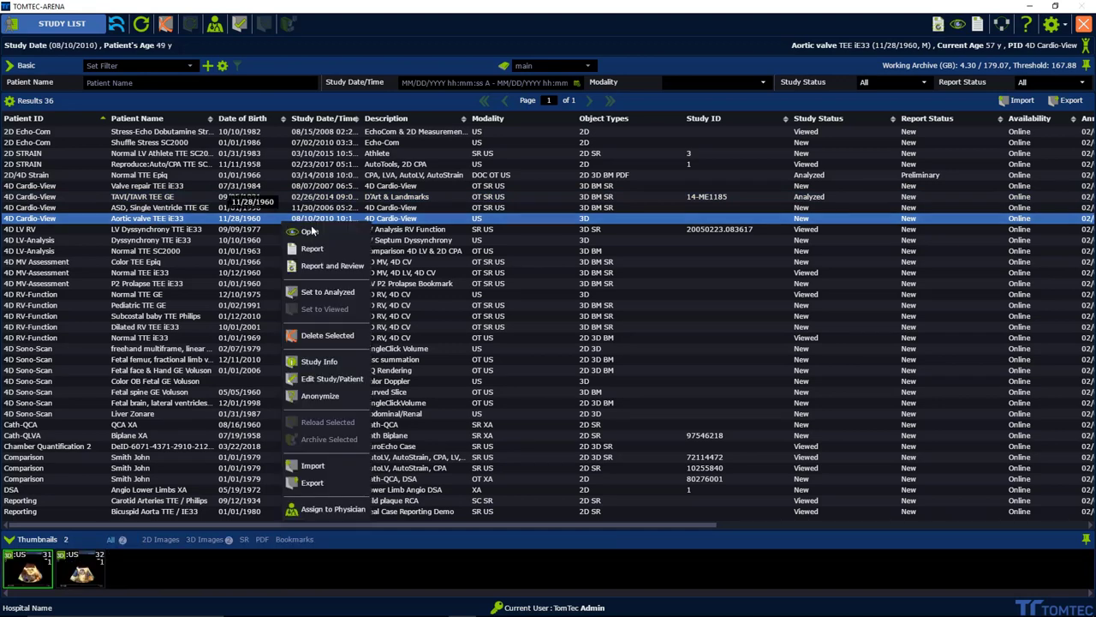